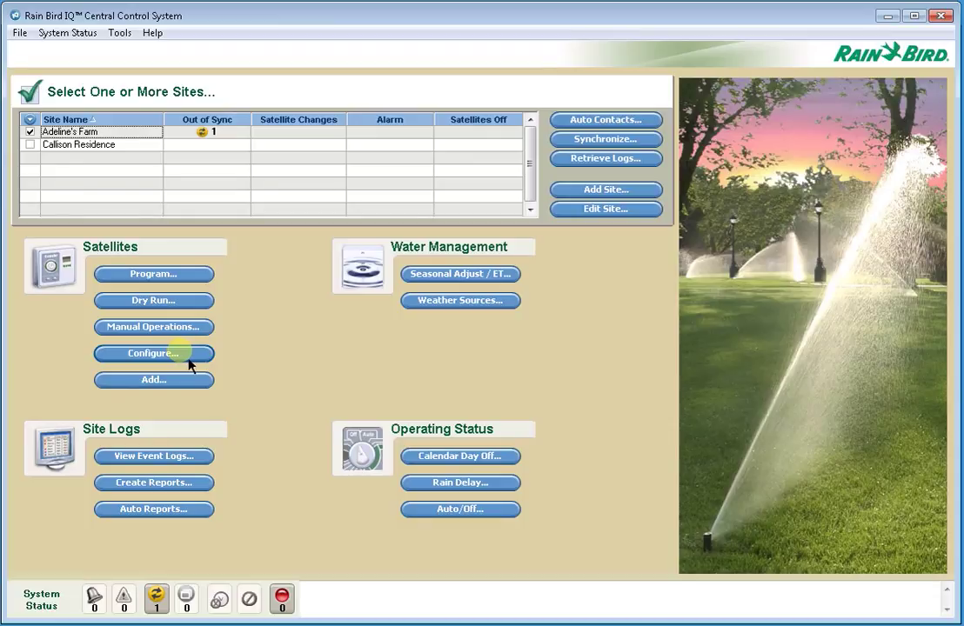
Step: Open the Adeline's Farm Park satellite's configuration and review its settings, including the SimulStations limits and station sequencing
{"action": "left_click", "coordinate": [188, 357]}
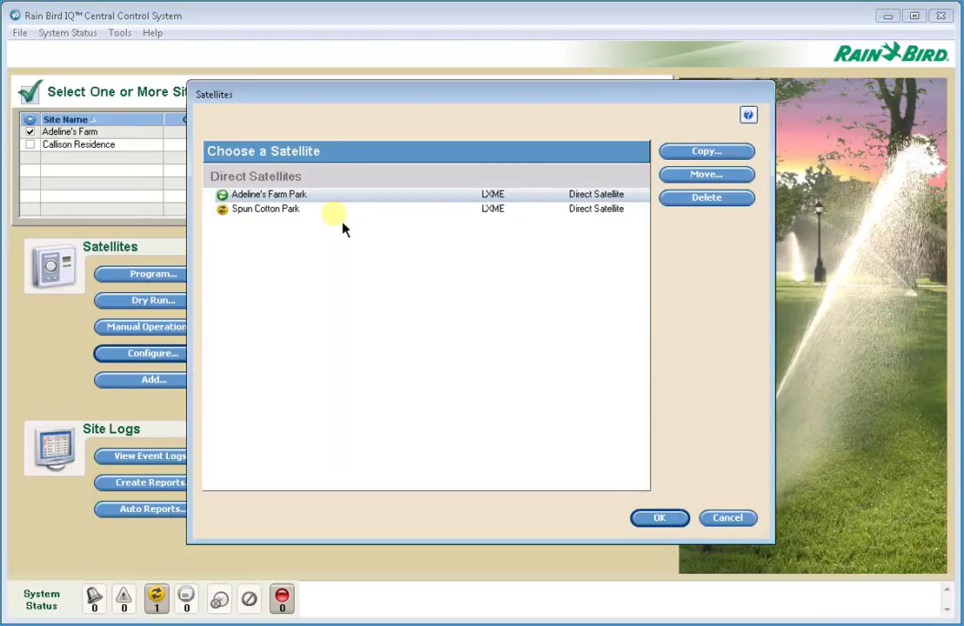
{"action": "left_click", "coordinate": [670, 521]}
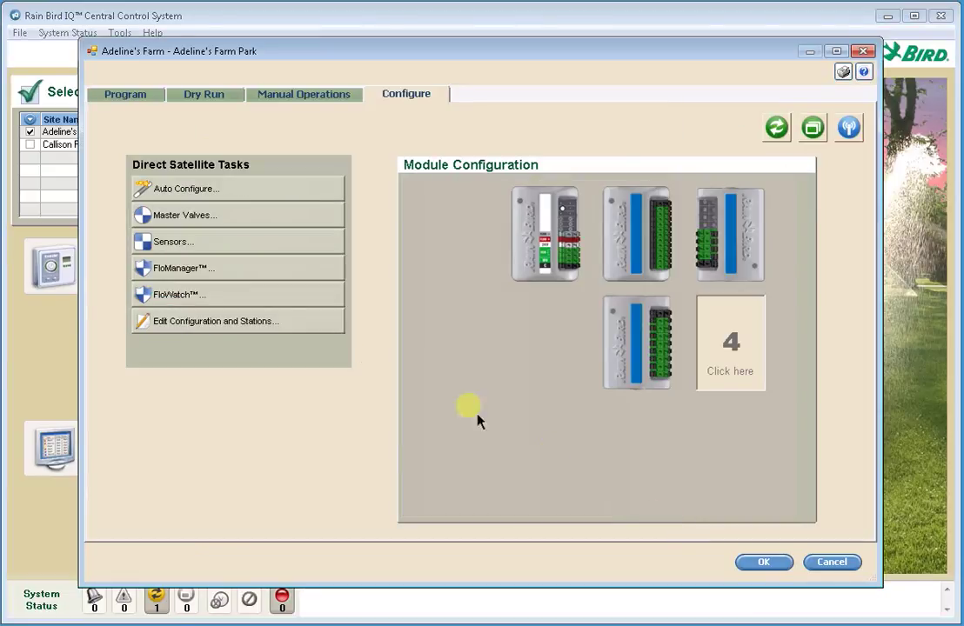
{"action": "left_click", "coordinate": [313, 331]}
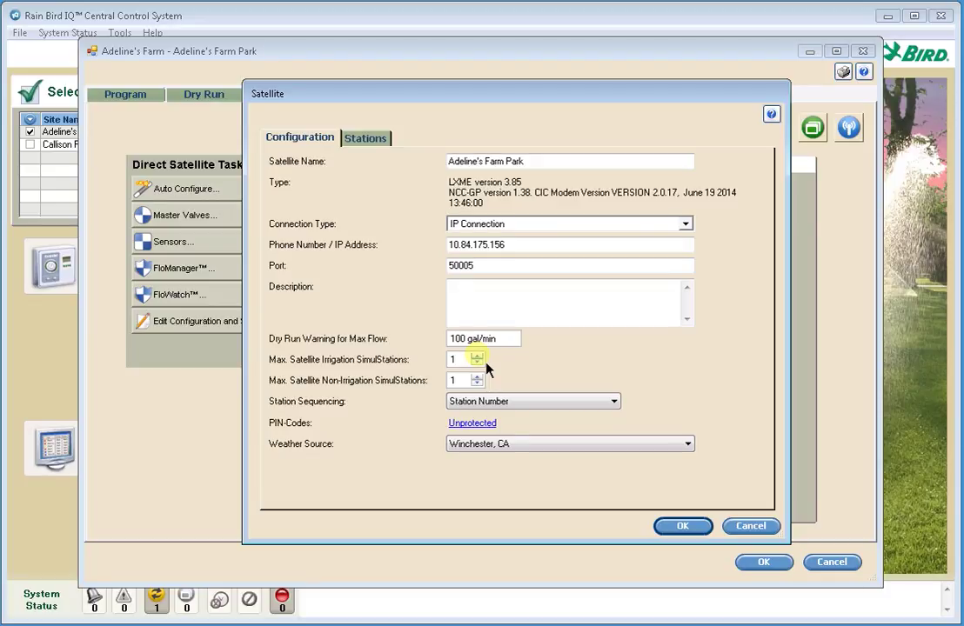
{"action": "left_click", "coordinate": [688, 529]}
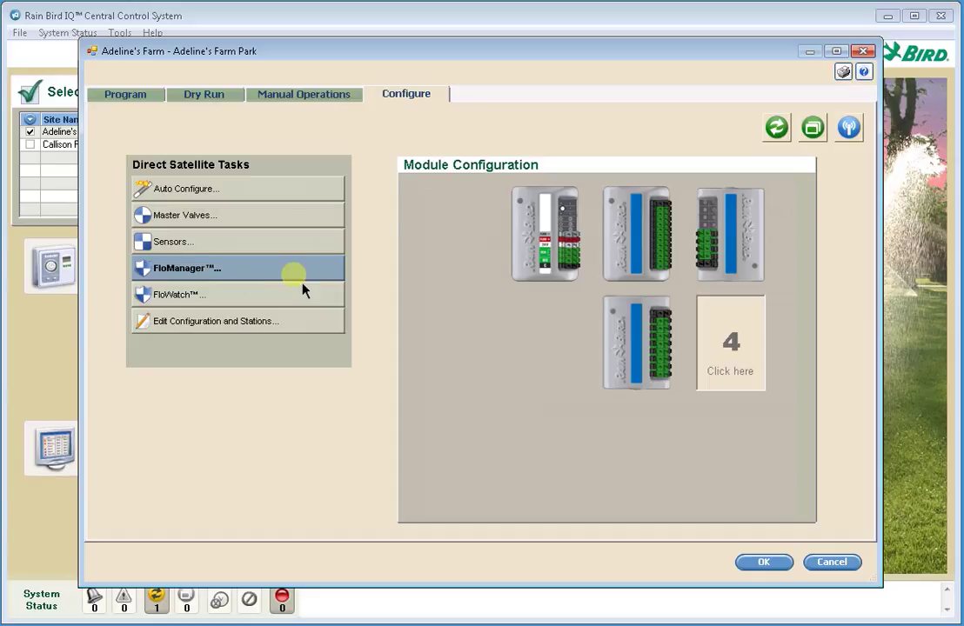
Step: Review the program schedules, run a 1-day dry run, and inspect the start and end of the projected watering
{"action": "left_click", "coordinate": [155, 98]}
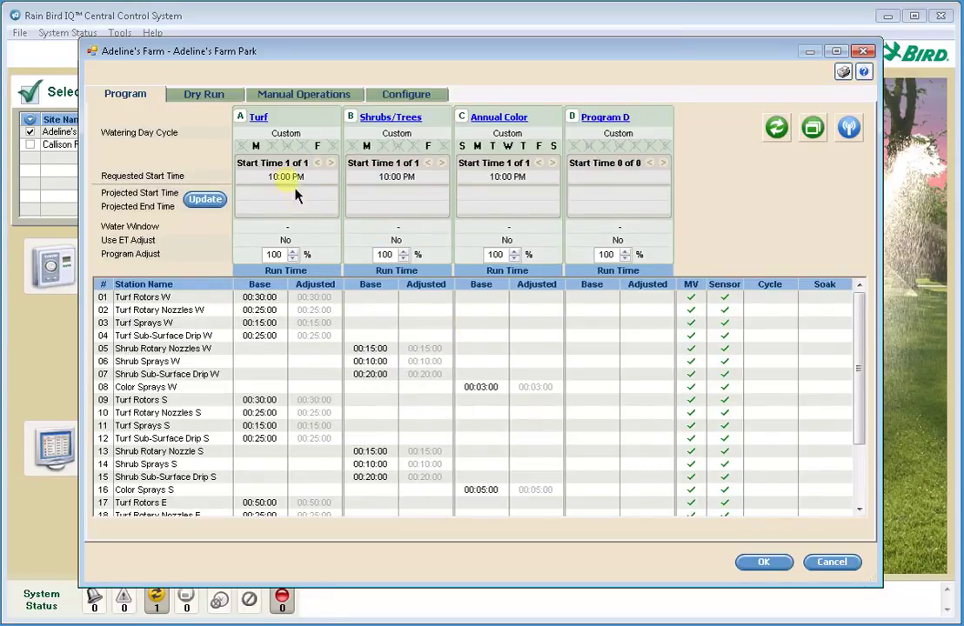
{"action": "left_click", "coordinate": [232, 95]}
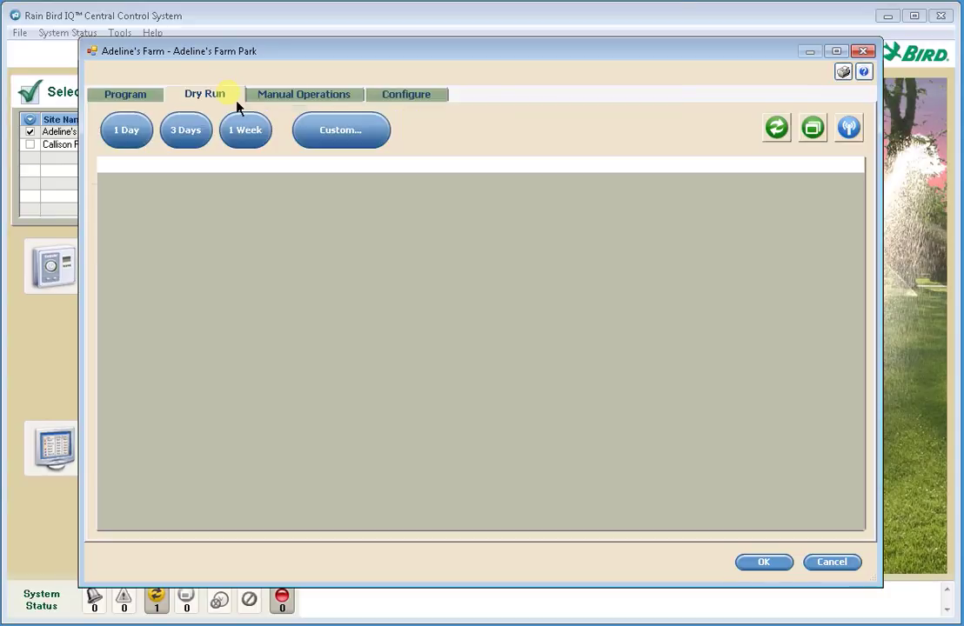
{"action": "left_click", "coordinate": [140, 133]}
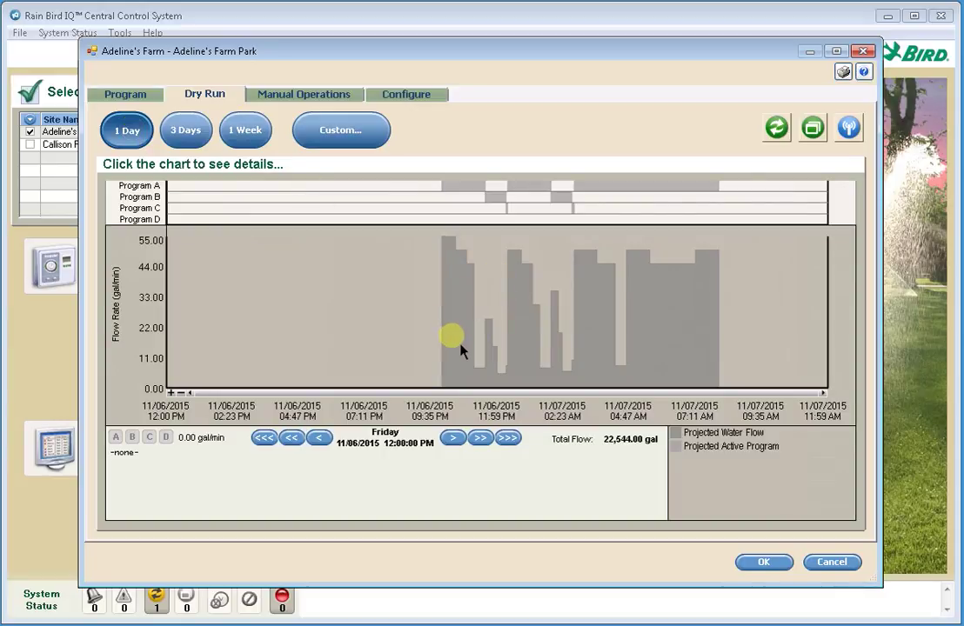
{"action": "left_click", "coordinate": [441, 327]}
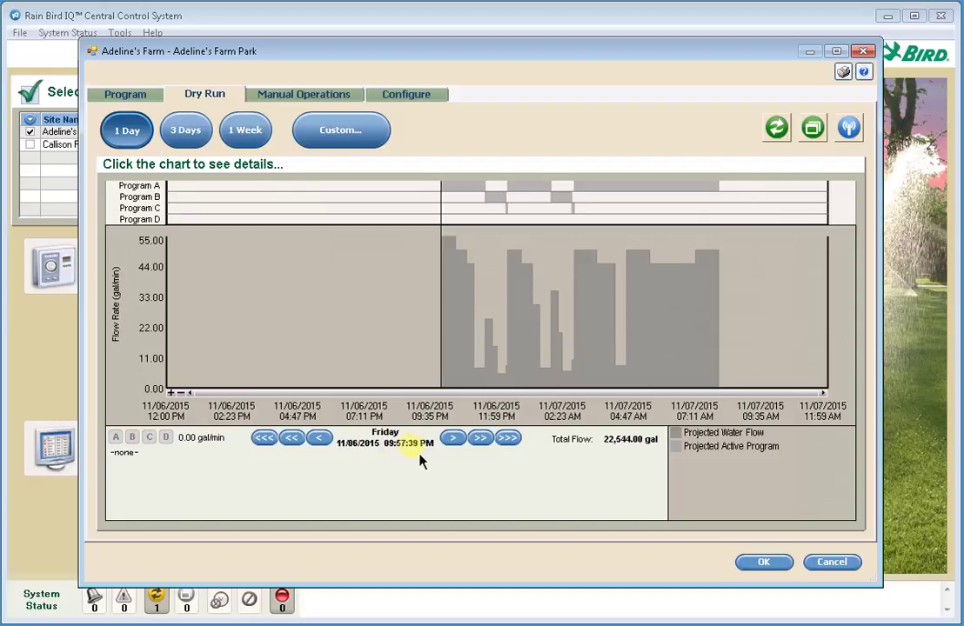
{"action": "left_click", "coordinate": [725, 315]}
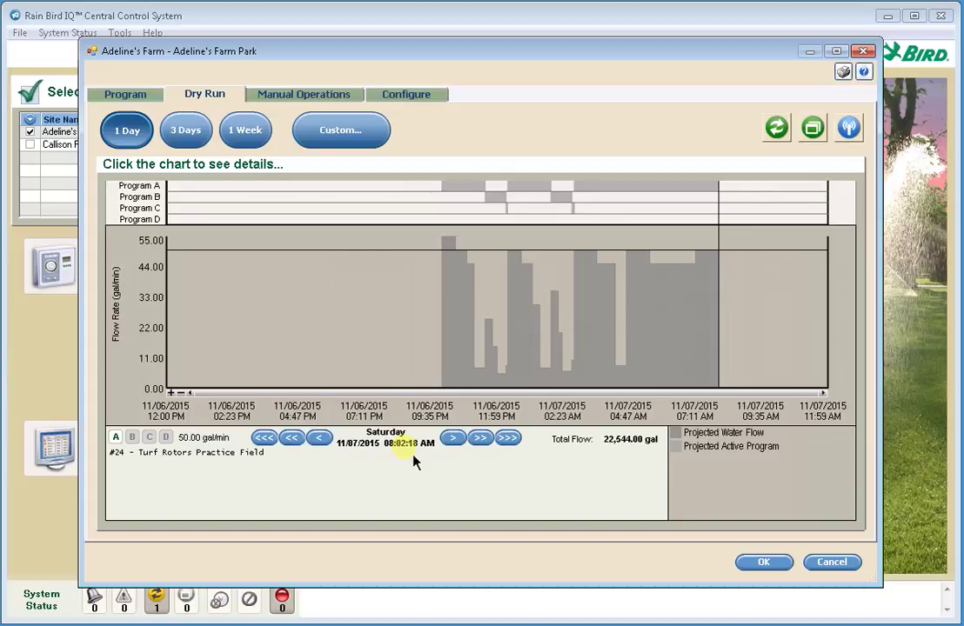
Step: Set the satellite's Max. Satellite Irrigation SimulStations to 2 in the configuration and stations settings
{"action": "left_click", "coordinate": [441, 97]}
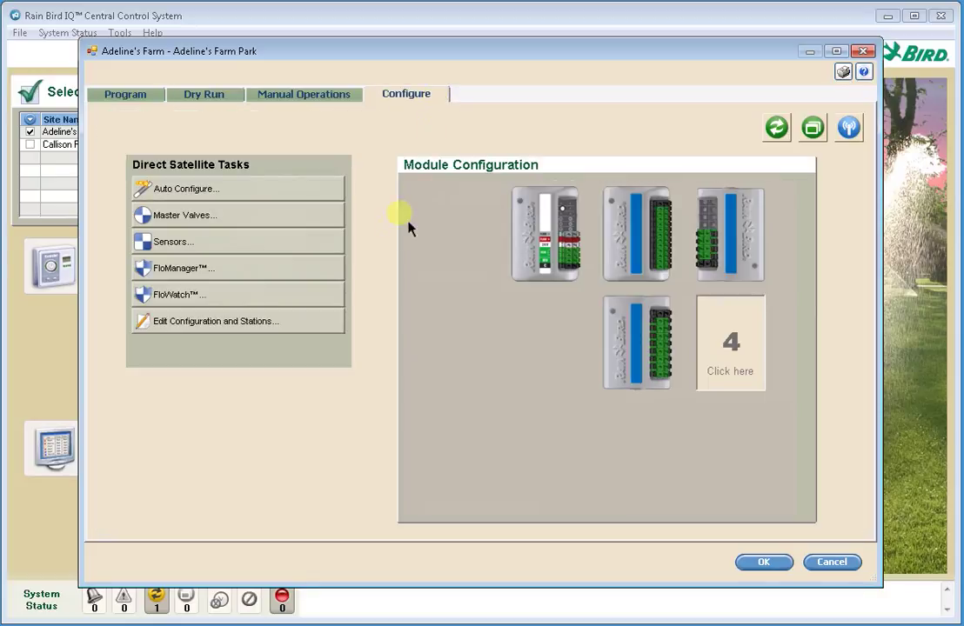
{"action": "left_click", "coordinate": [307, 335]}
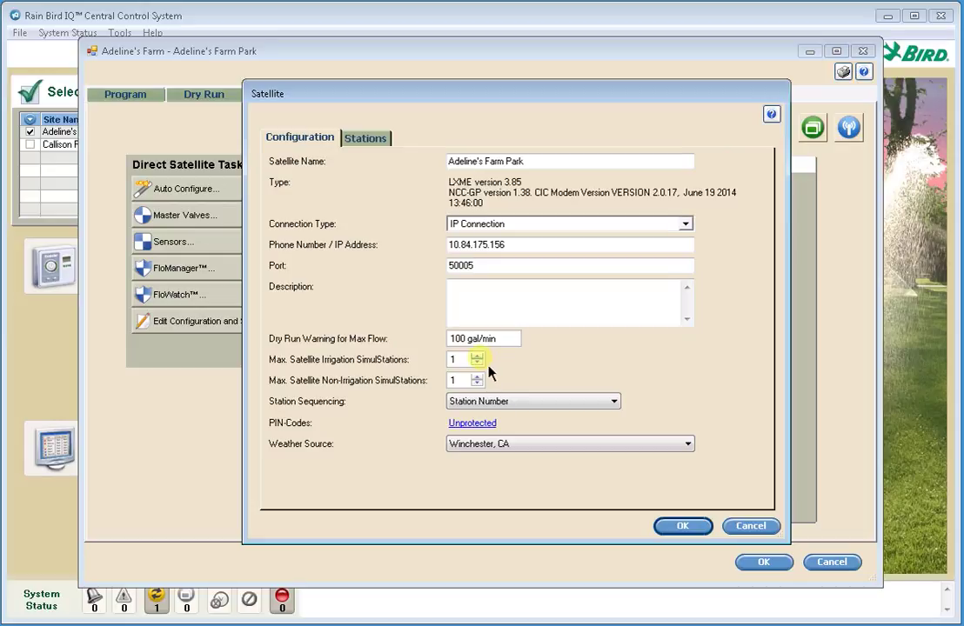
{"action": "left_click", "coordinate": [478, 357]}
{"action": "left_click", "coordinate": [683, 530]}
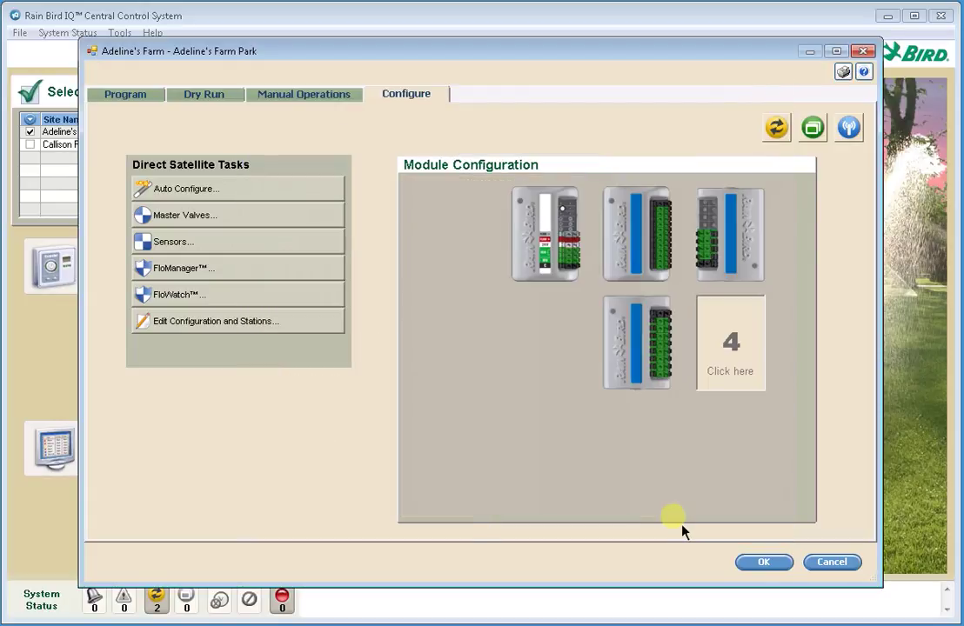
Step: Run a 1-day dry run with two satellite SimulStations and inspect when the projected watering ends
{"action": "left_click", "coordinate": [232, 93]}
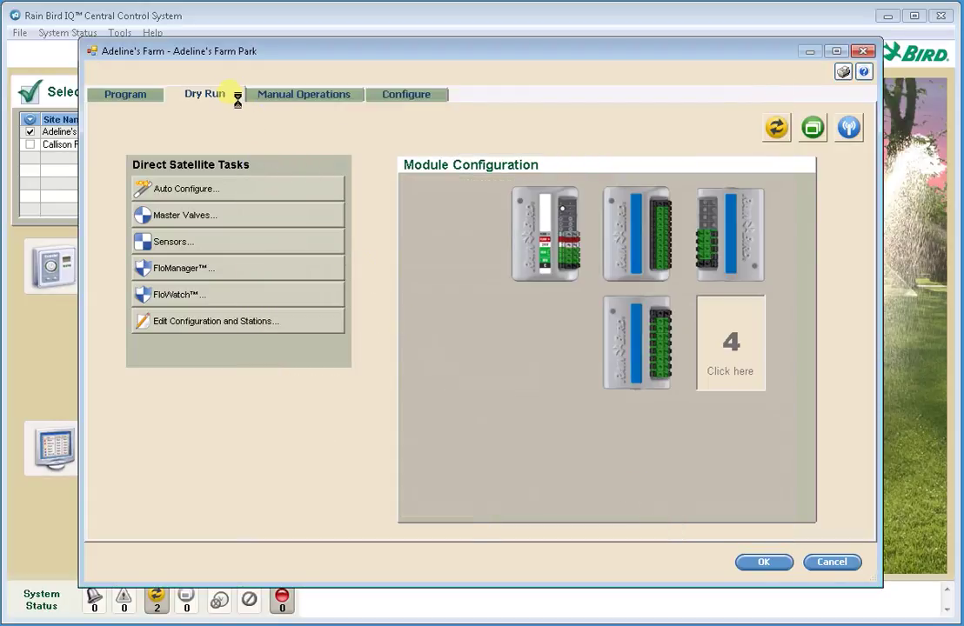
{"action": "left_click", "coordinate": [130, 135]}
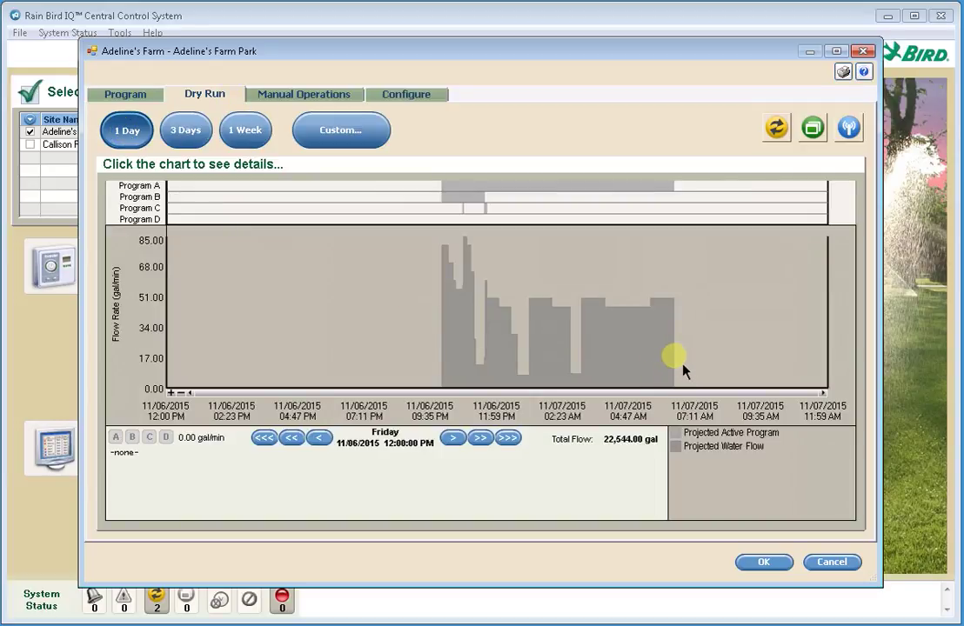
{"action": "left_click", "coordinate": [676, 355]}
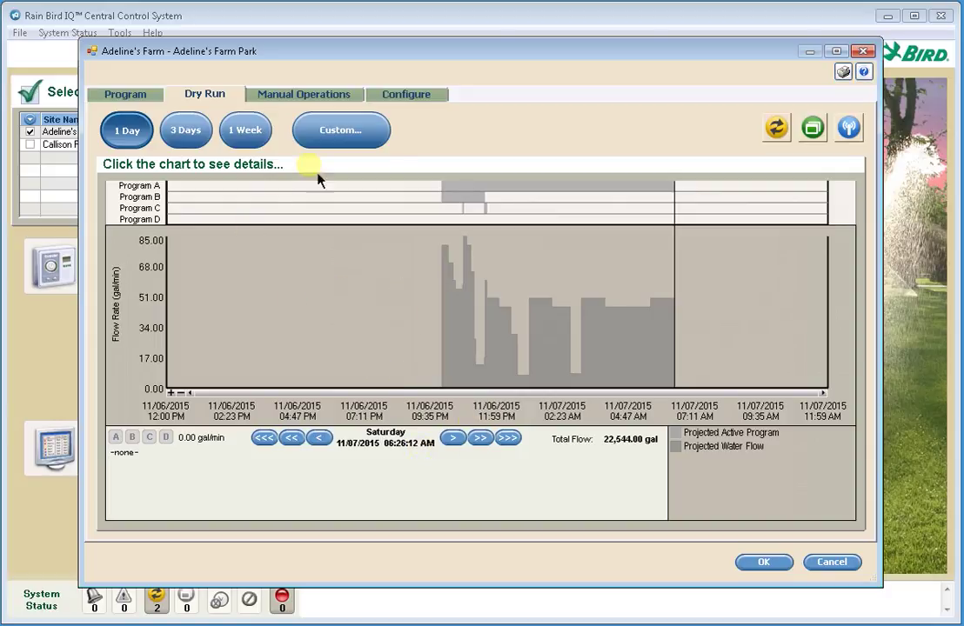
Step: Raise the satellite's Max. Satellite Irrigation SimulStations by one more station
{"action": "left_click", "coordinate": [443, 99]}
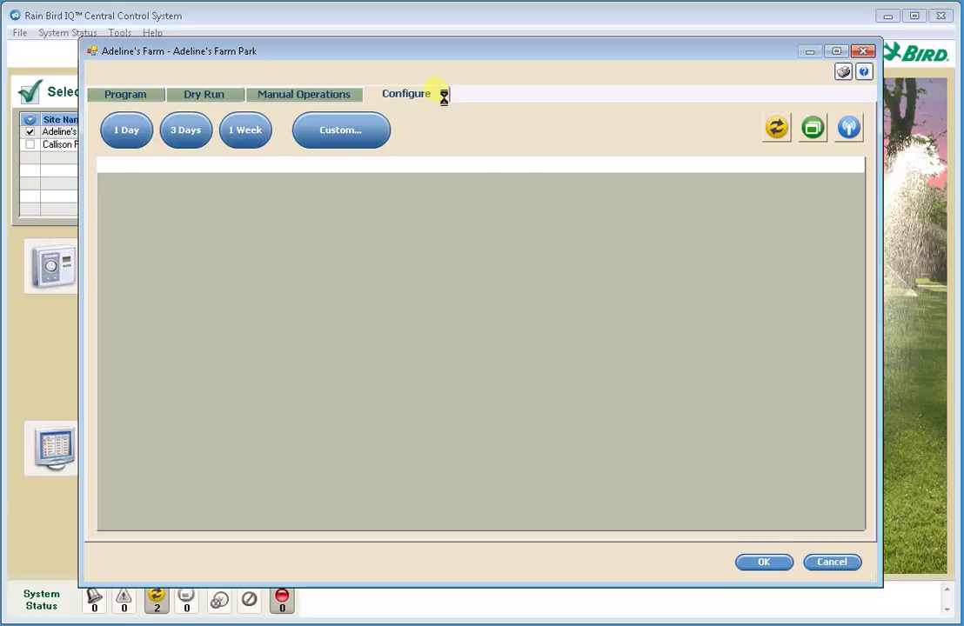
{"action": "left_click", "coordinate": [305, 331]}
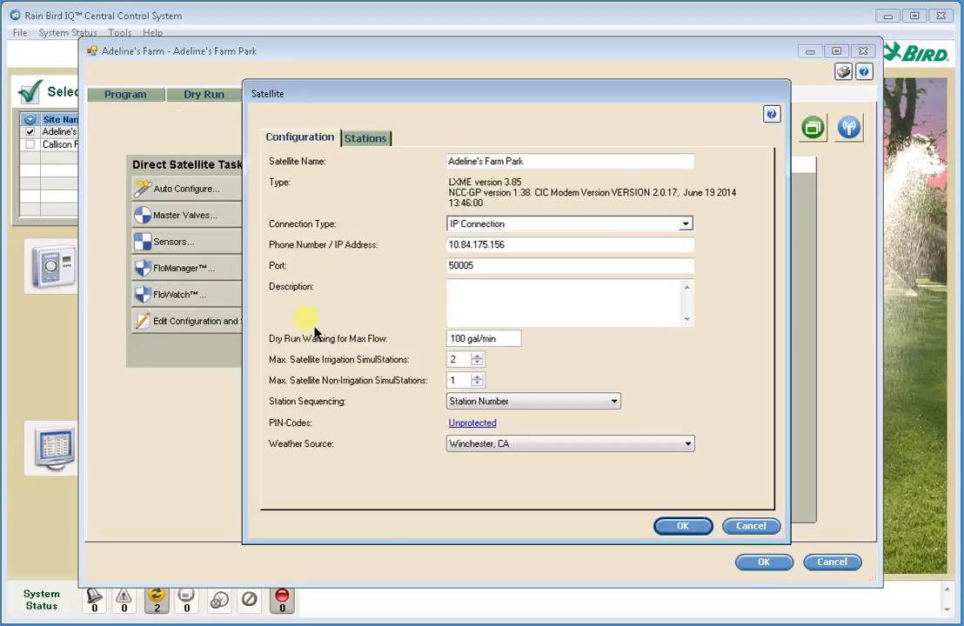
{"action": "left_click", "coordinate": [476, 357]}
{"action": "left_click", "coordinate": [684, 529]}
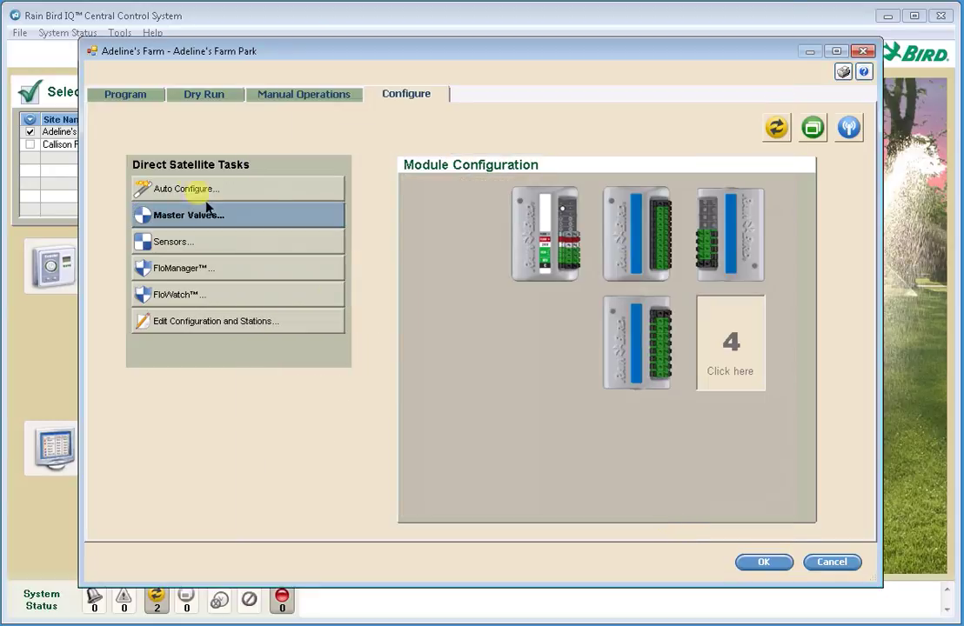
Step: Rerun the 1-day dry run with the raised satellite SimulStations limit and inspect the end of the last watering block
{"action": "left_click", "coordinate": [215, 95]}
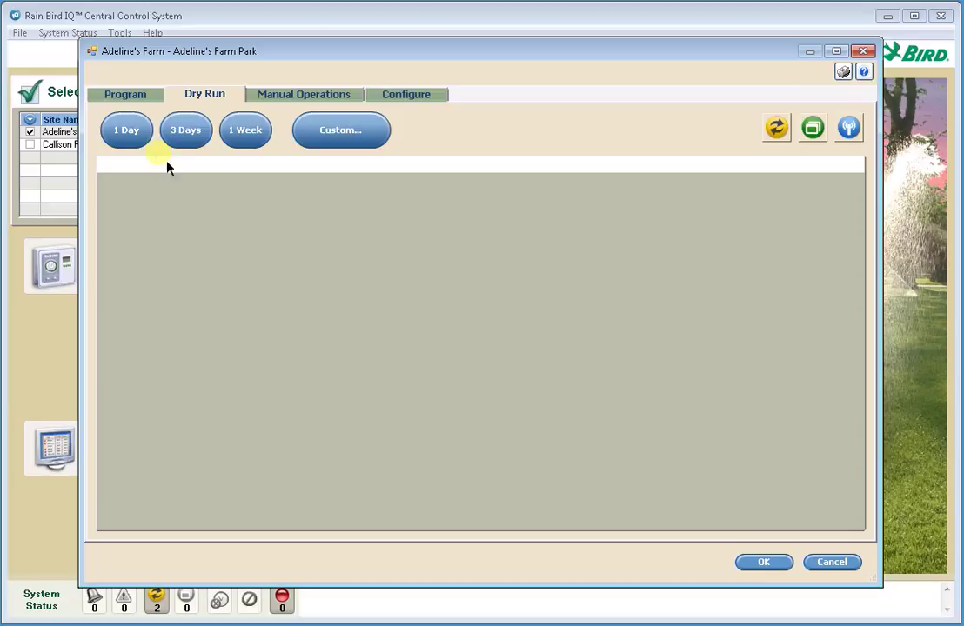
{"action": "left_click", "coordinate": [139, 139]}
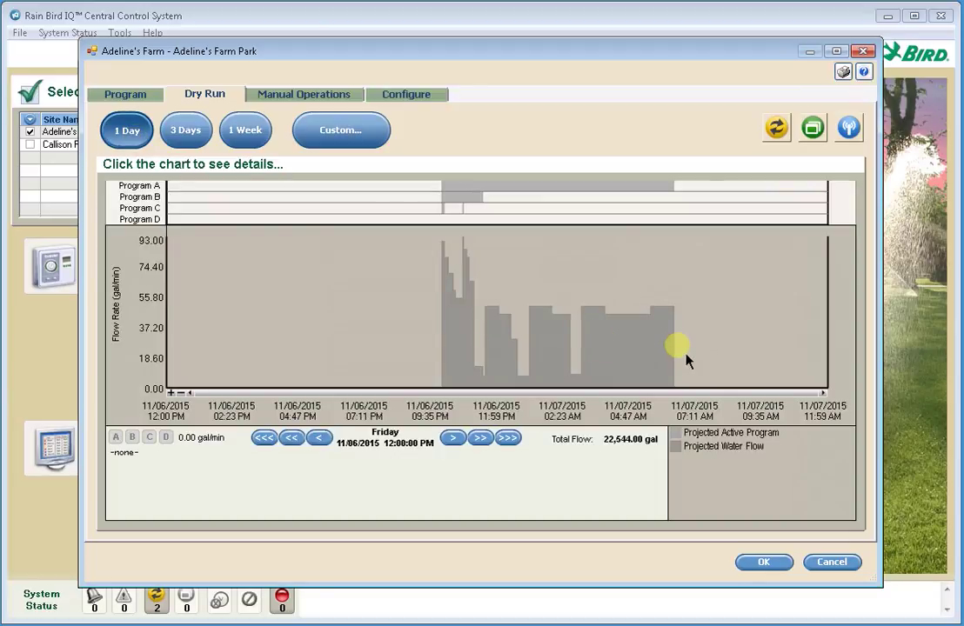
{"action": "left_click", "coordinate": [685, 361]}
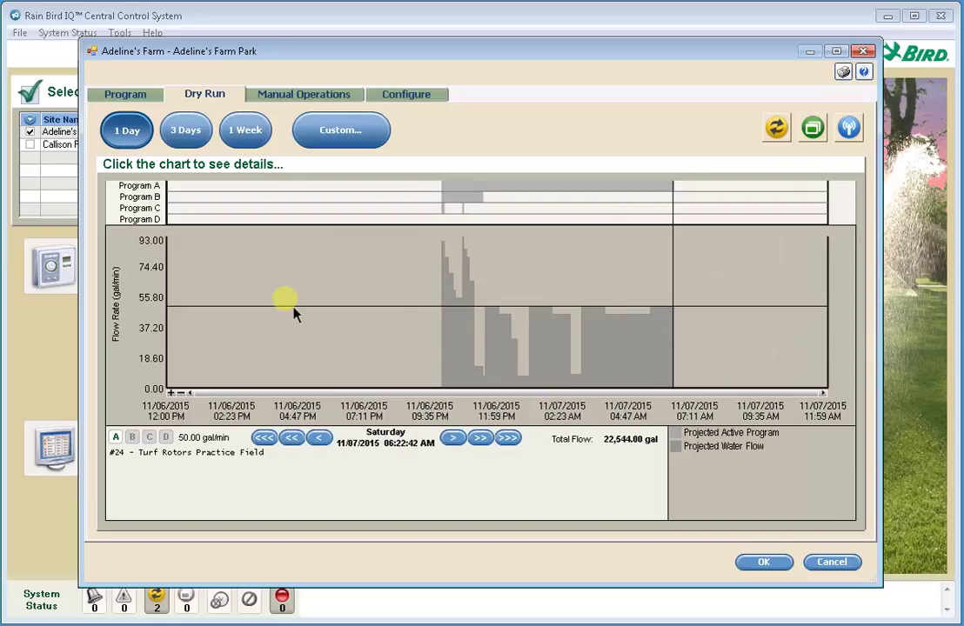
Step: Raise the Max. Program SimulStations for irrigation by one in both the Turf and Shrubs/Trees programs
{"action": "left_click", "coordinate": [139, 94]}
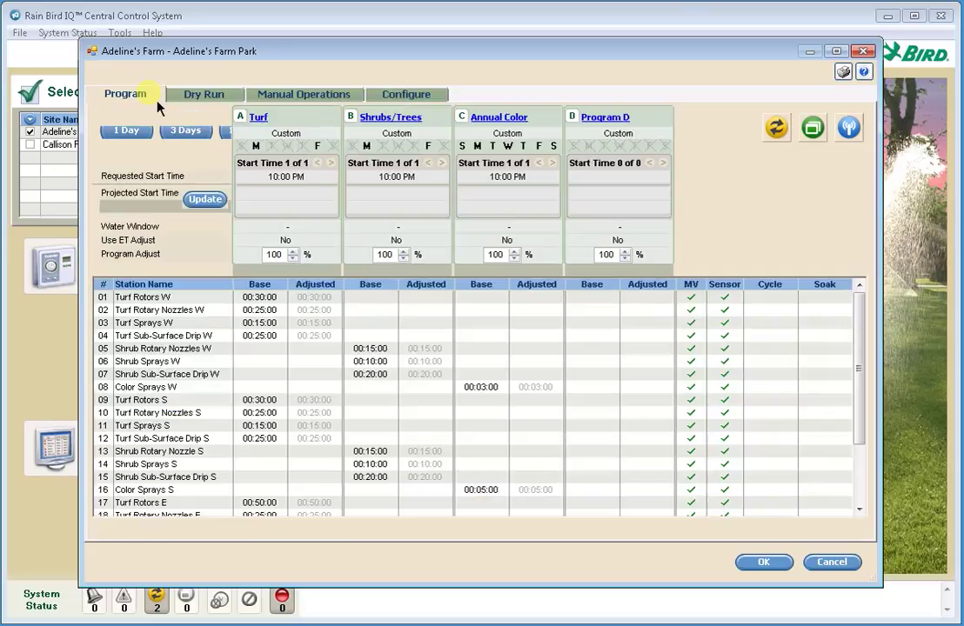
{"action": "left_click", "coordinate": [263, 120]}
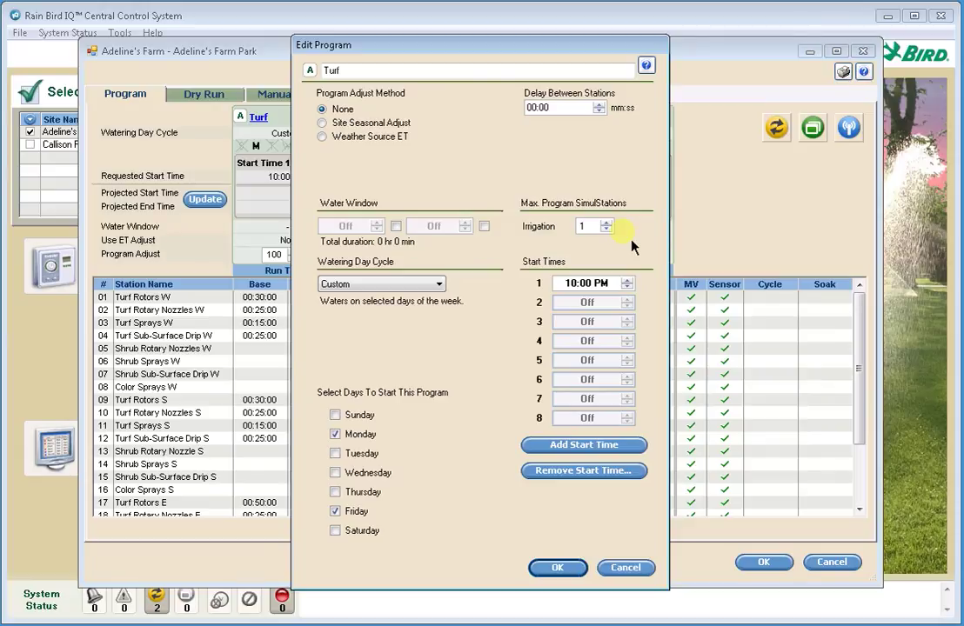
{"action": "left_click", "coordinate": [606, 222]}
{"action": "left_click", "coordinate": [574, 573]}
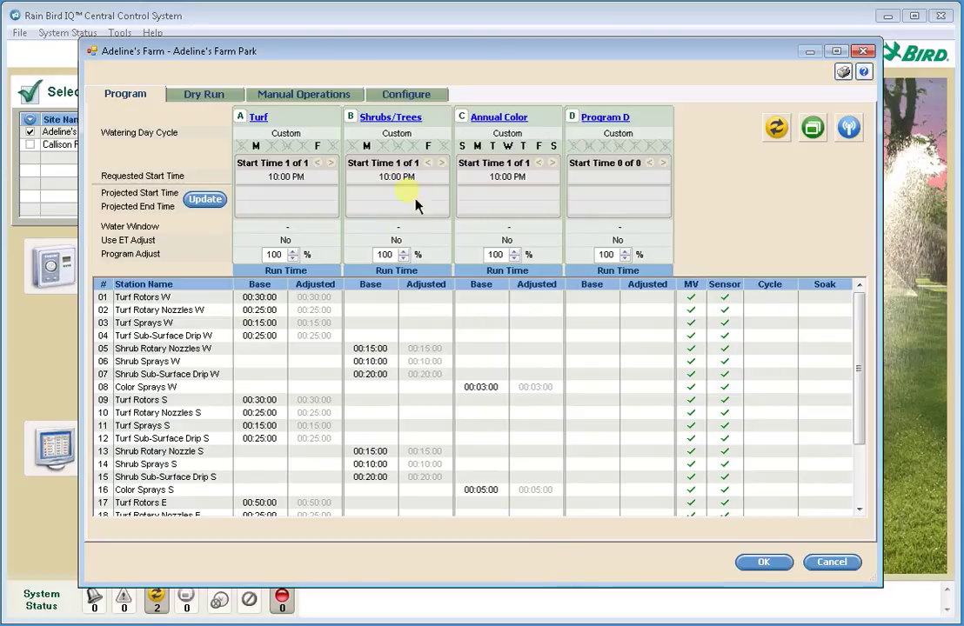
{"action": "left_click", "coordinate": [396, 125]}
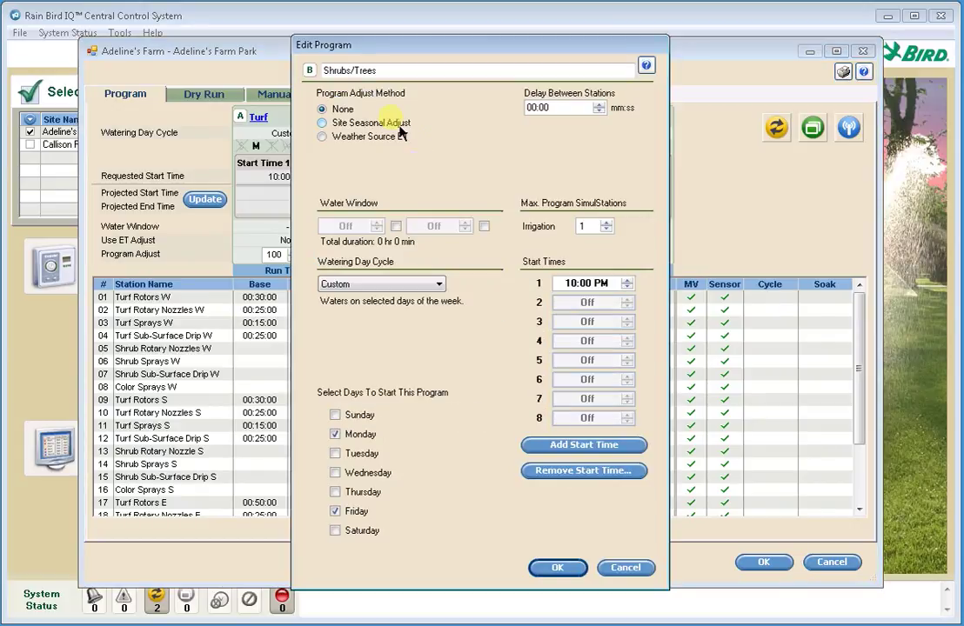
{"action": "left_click", "coordinate": [608, 224]}
{"action": "left_click", "coordinate": [558, 567]}
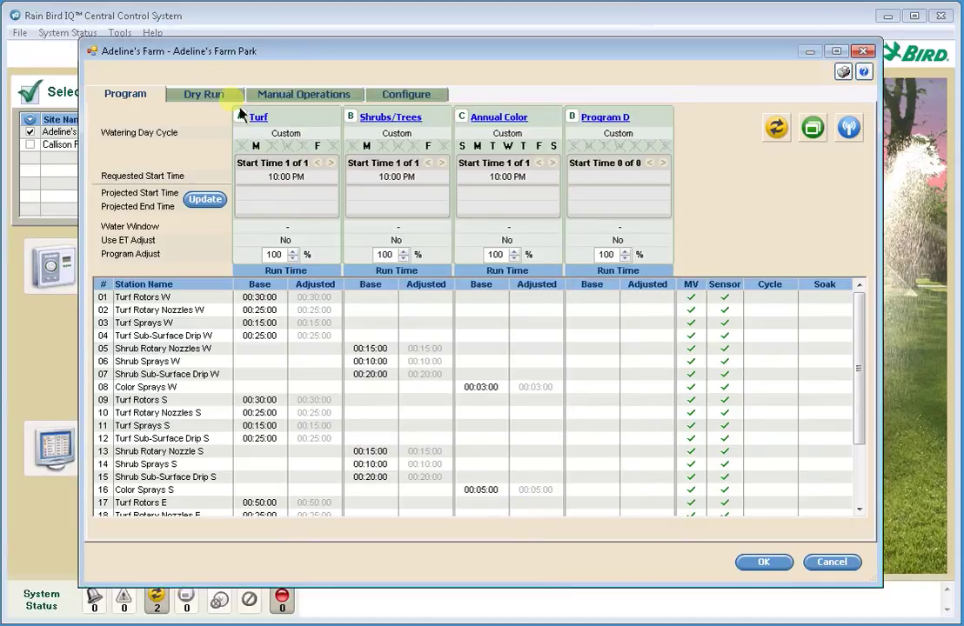
Step: Run a 1-day dry run with the raised program SimulStations and inspect both the watering end time and the peak flow
{"action": "left_click", "coordinate": [213, 96]}
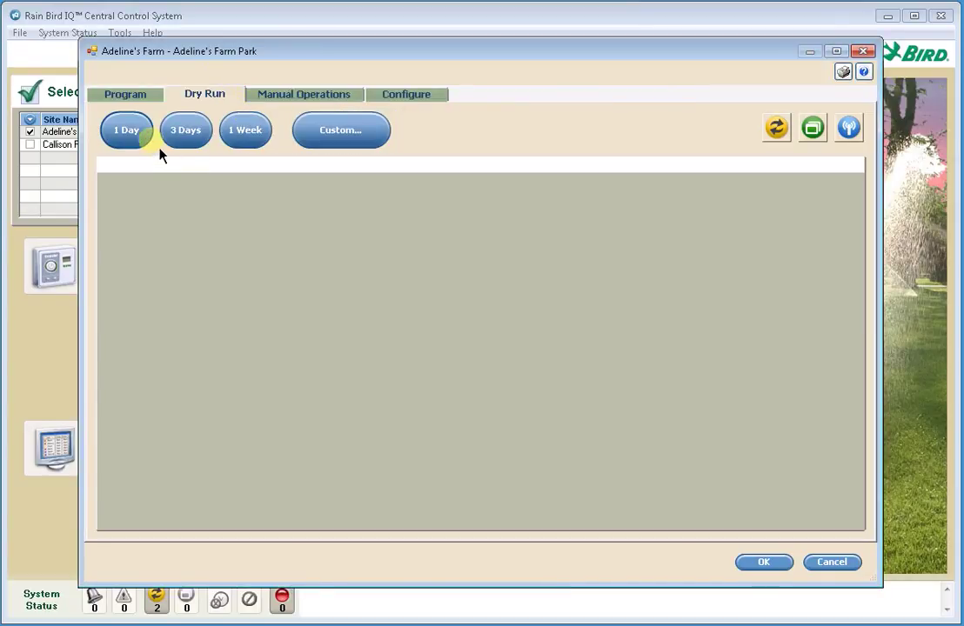
{"action": "left_click", "coordinate": [135, 133]}
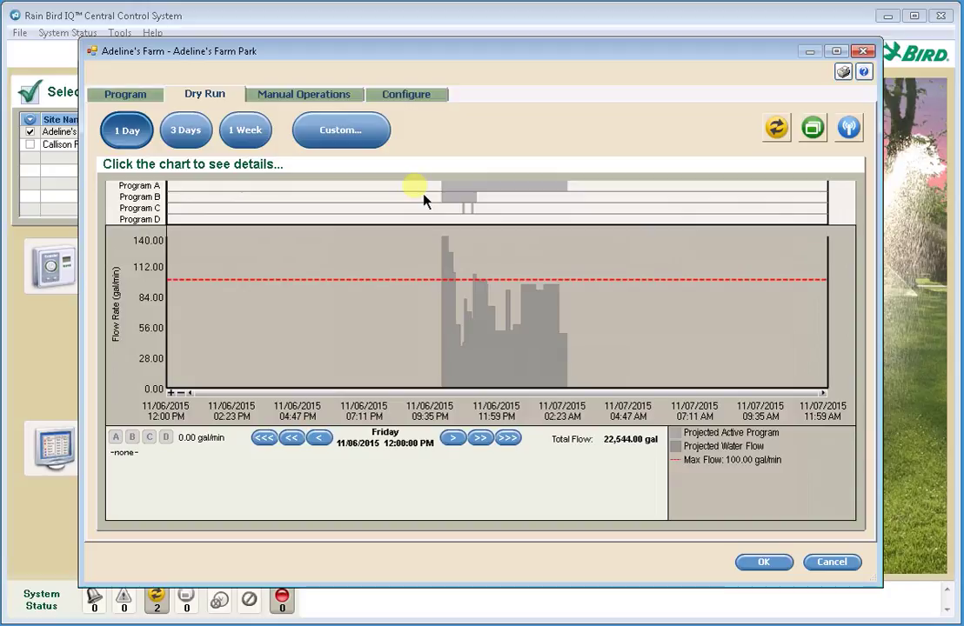
{"action": "left_click", "coordinate": [575, 374]}
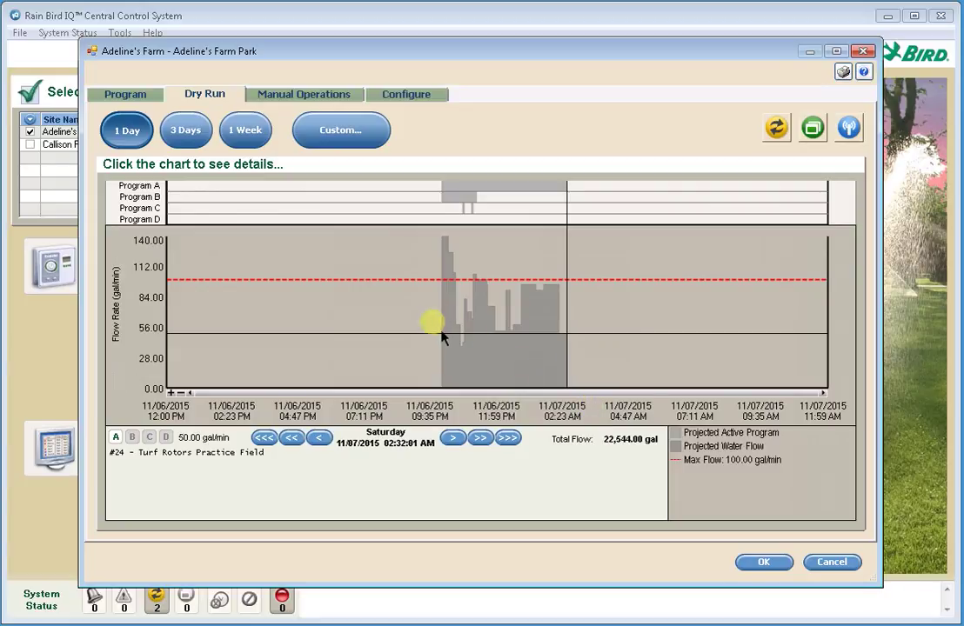
{"action": "left_click", "coordinate": [452, 249]}
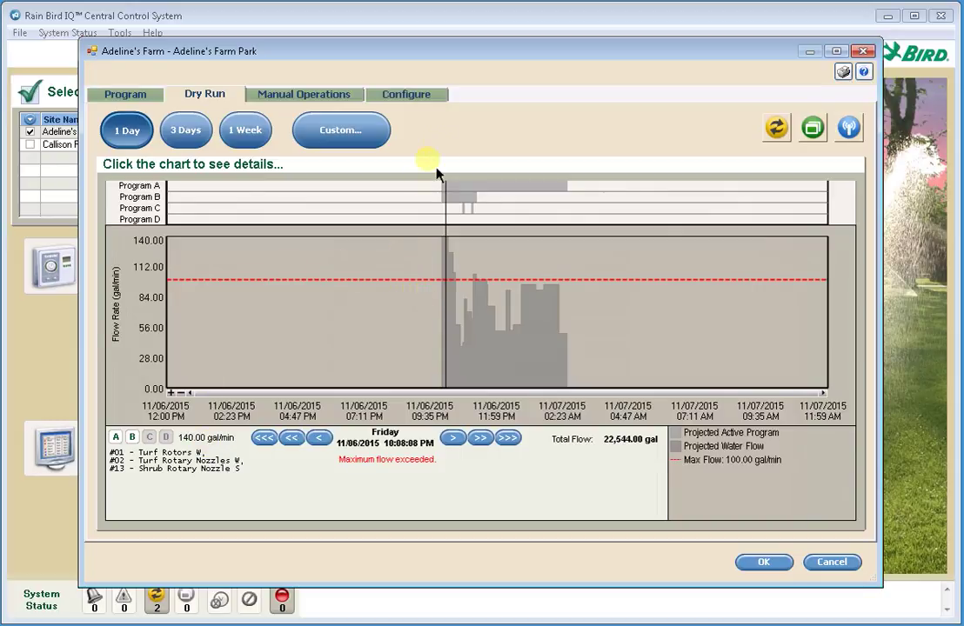
Step: Enable FloManager for the satellite, accept the change to Station Priority sequencing, and set the FloWatch flow rate to 100 gal/min
{"action": "left_click", "coordinate": [448, 100]}
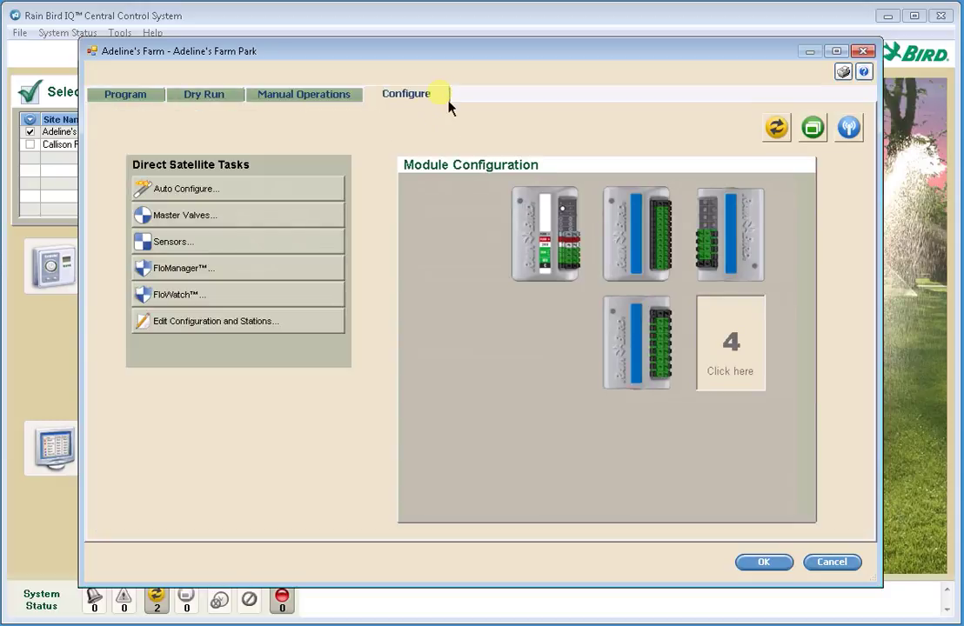
{"action": "left_click", "coordinate": [252, 280]}
{"action": "left_click", "coordinate": [322, 278]}
{"action": "left_click", "coordinate": [310, 255]}
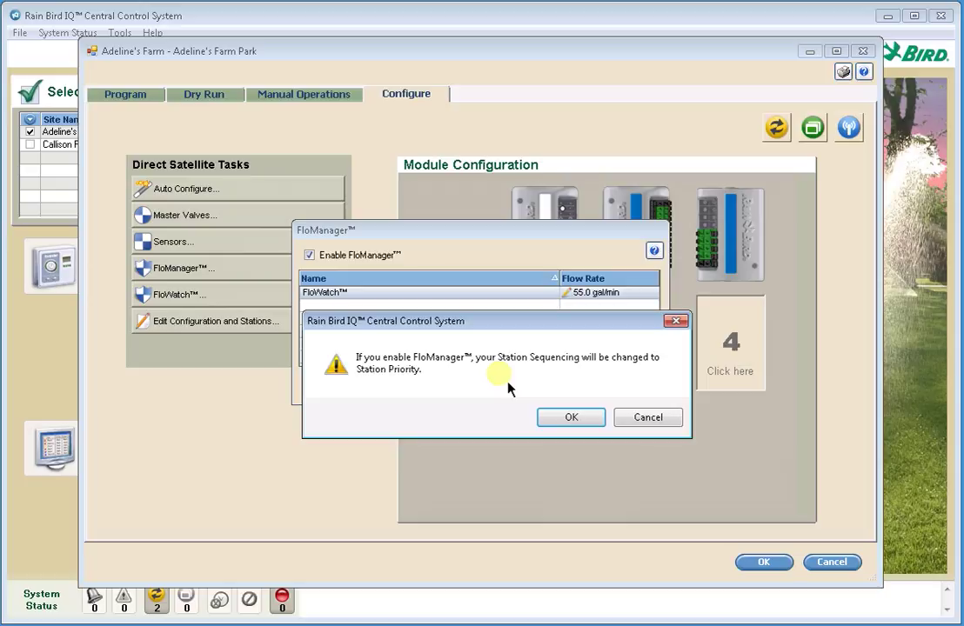
{"action": "left_click", "coordinate": [589, 422]}
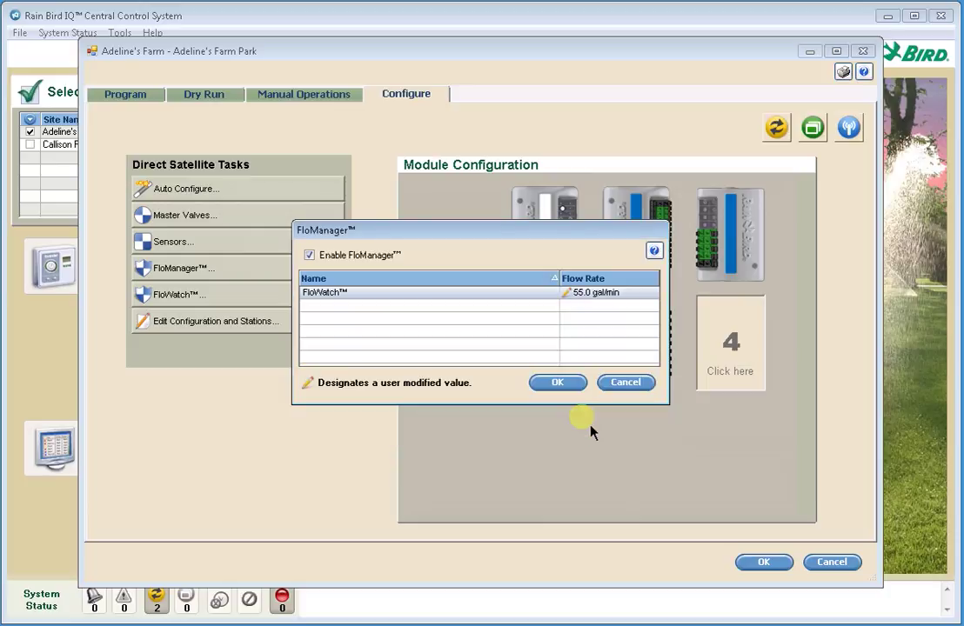
{"action": "left_click", "coordinate": [588, 305]}
{"action": "type", "text": "100"}
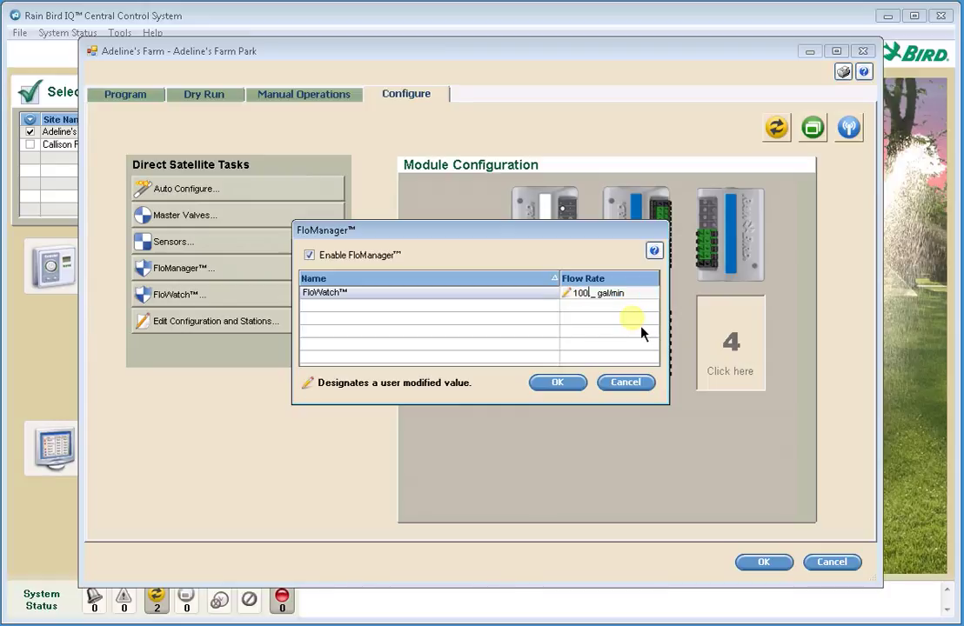
{"action": "left_click", "coordinate": [560, 388]}
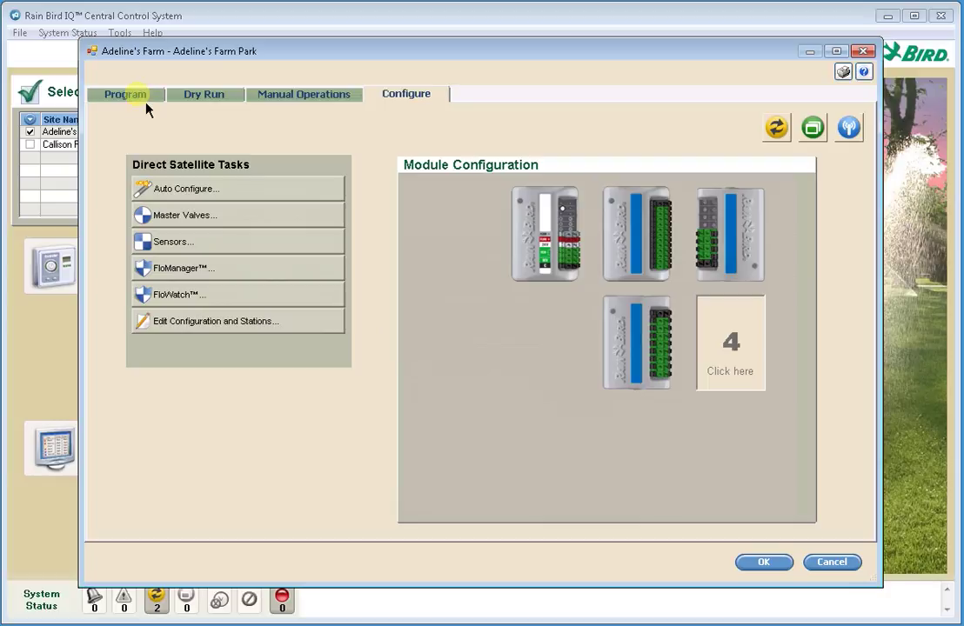
Step: Run a 1-day dry run with FloManager enabled and inspect the end of the projected watering
{"action": "left_click", "coordinate": [199, 98]}
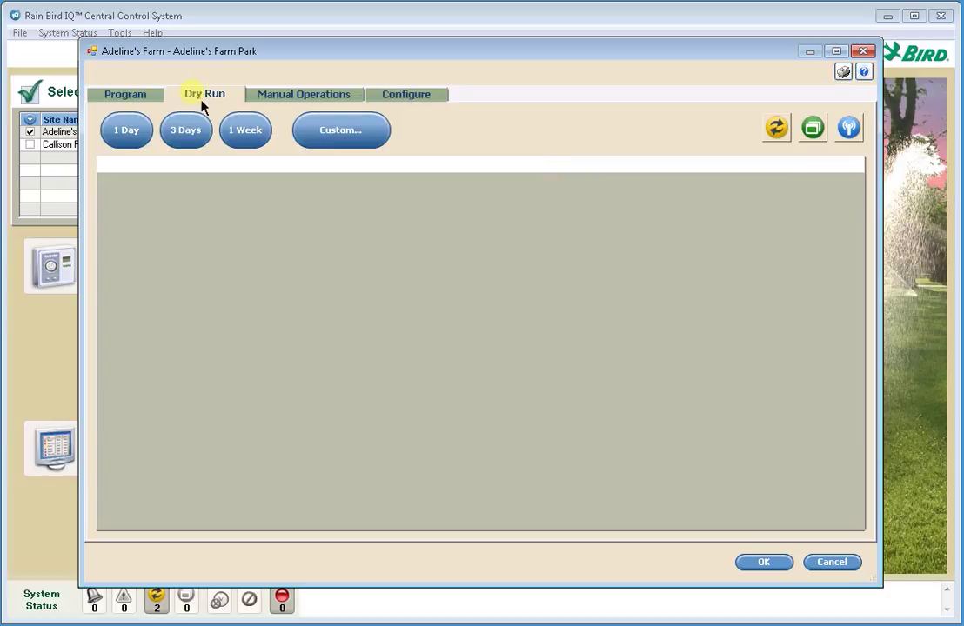
{"action": "left_click", "coordinate": [138, 147]}
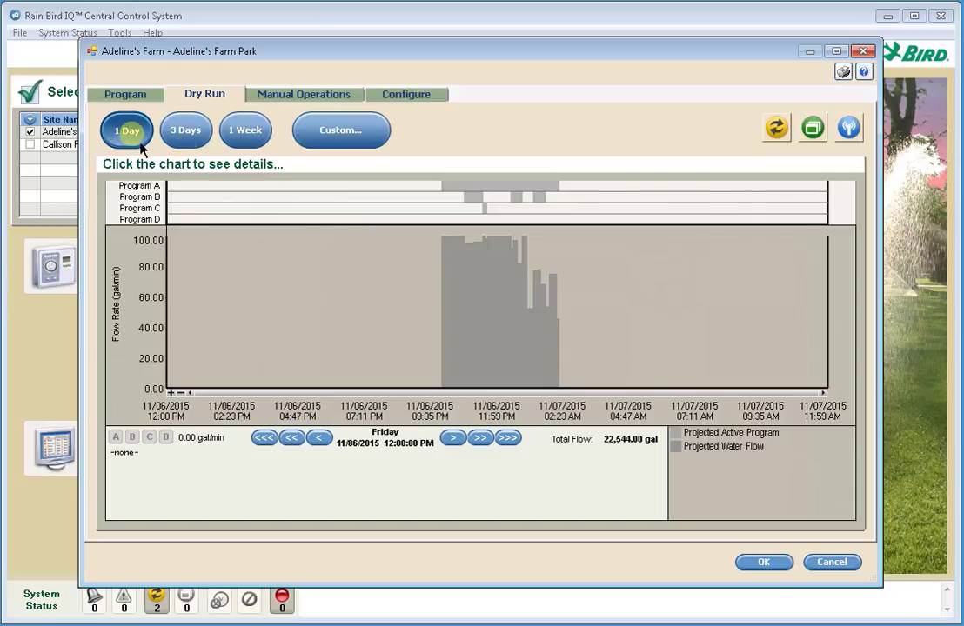
{"action": "left_click", "coordinate": [567, 368]}
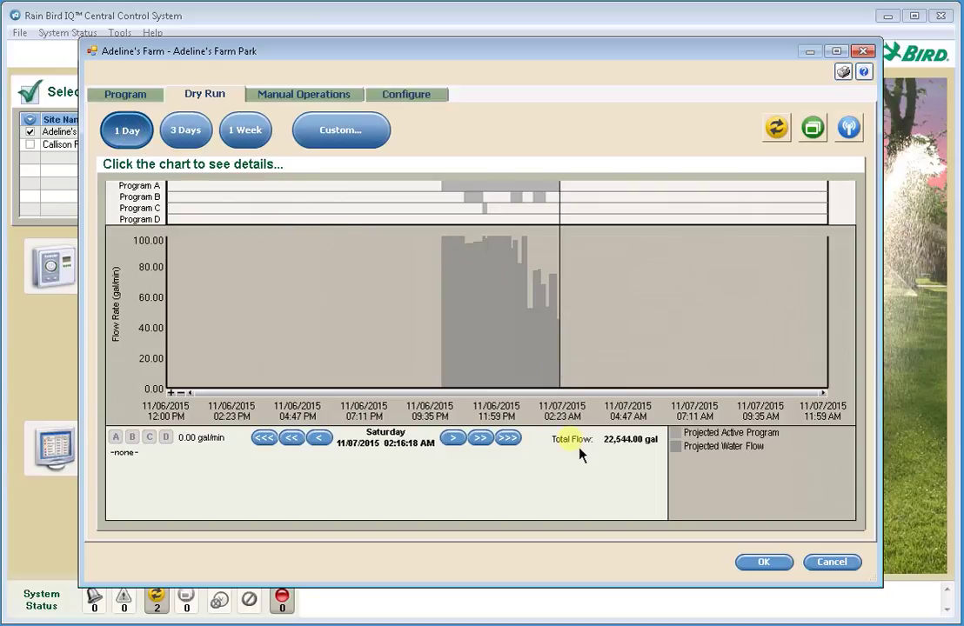